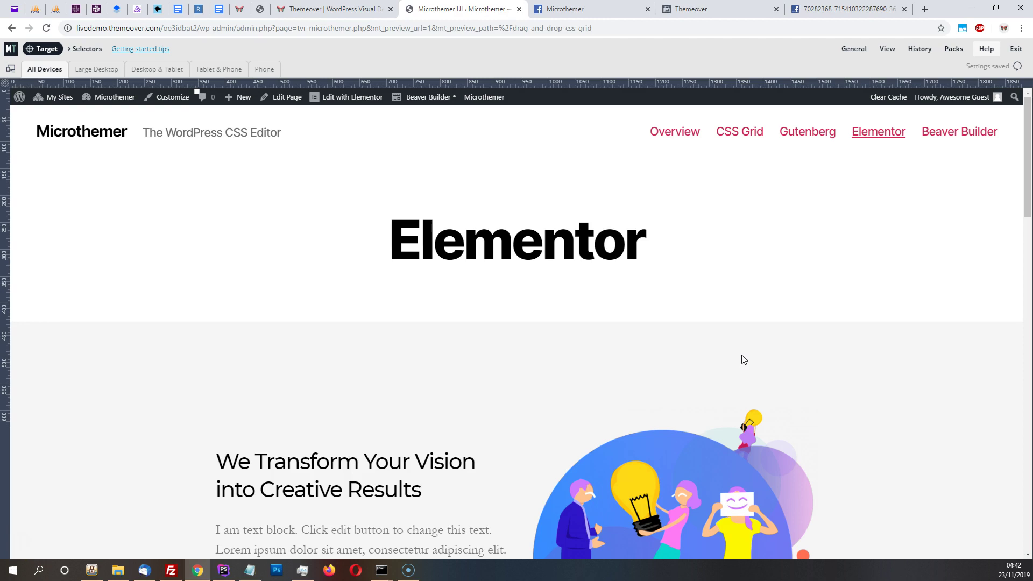
Scroll the preview to the four feature boxes and resize it to 1357px wide.
{"action": "scroll", "coordinate": [743, 356], "scroll_direction": "down", "scroll_amount": 10}
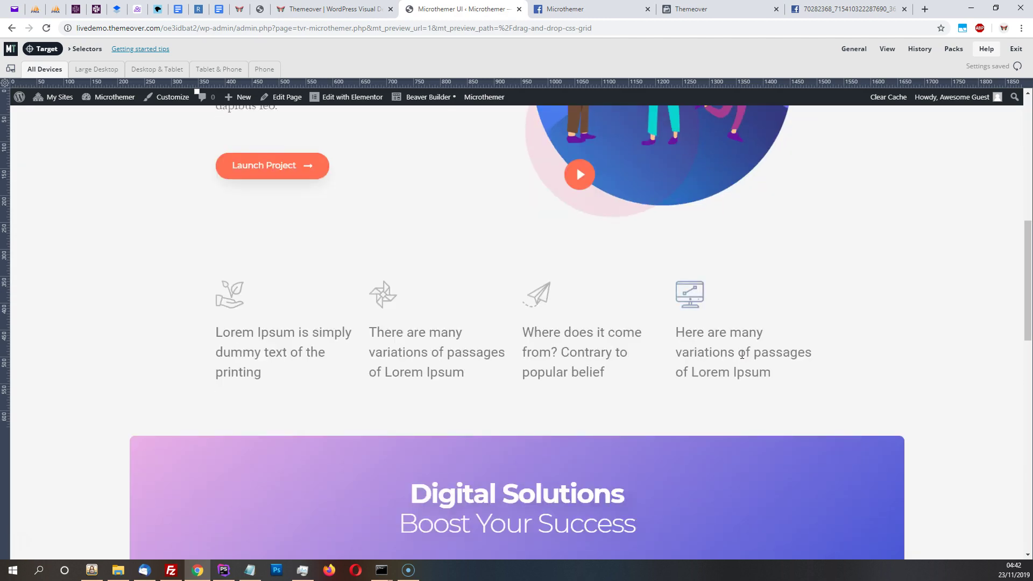
{"action": "left_click", "coordinate": [282, 349]}
{"action": "left_click_drag", "start_coordinate": [931, 84], "coordinate": [1029, 83]}
Target the first feature box and show the advanced HTML and targeting view.
{"action": "left_click", "coordinate": [40, 48]}
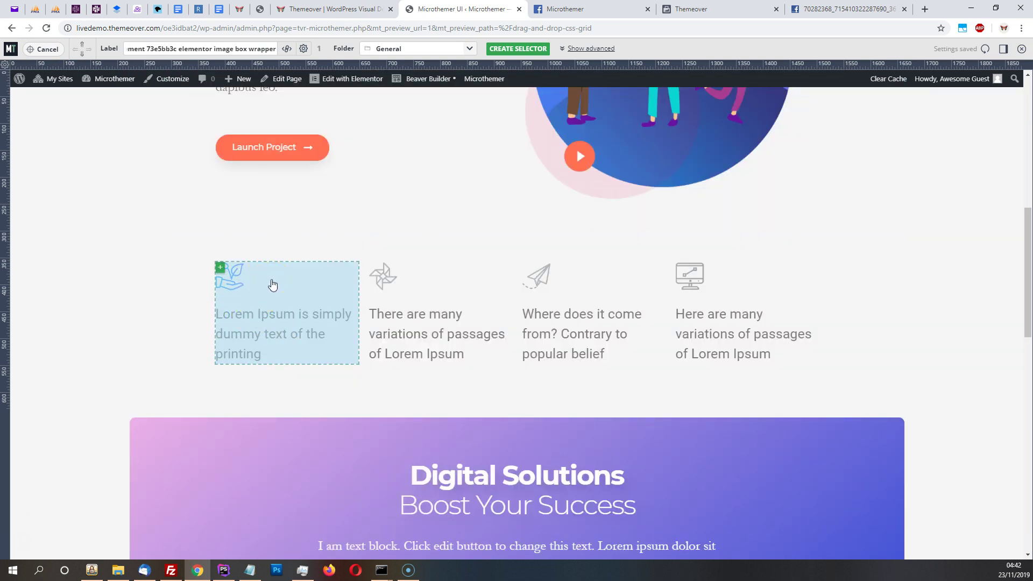
{"action": "left_click", "coordinate": [273, 285]}
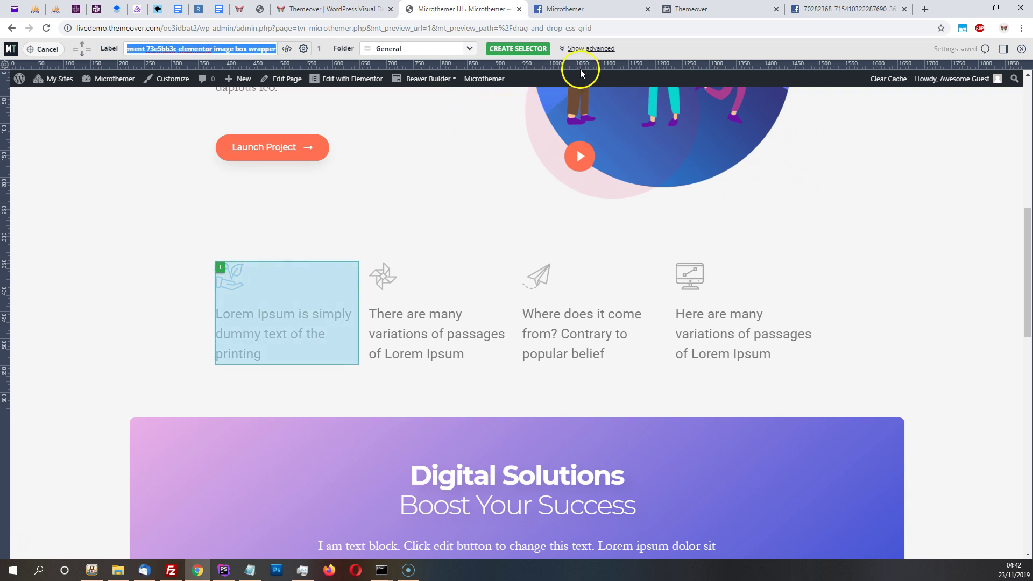
{"action": "left_click", "coordinate": [600, 52]}
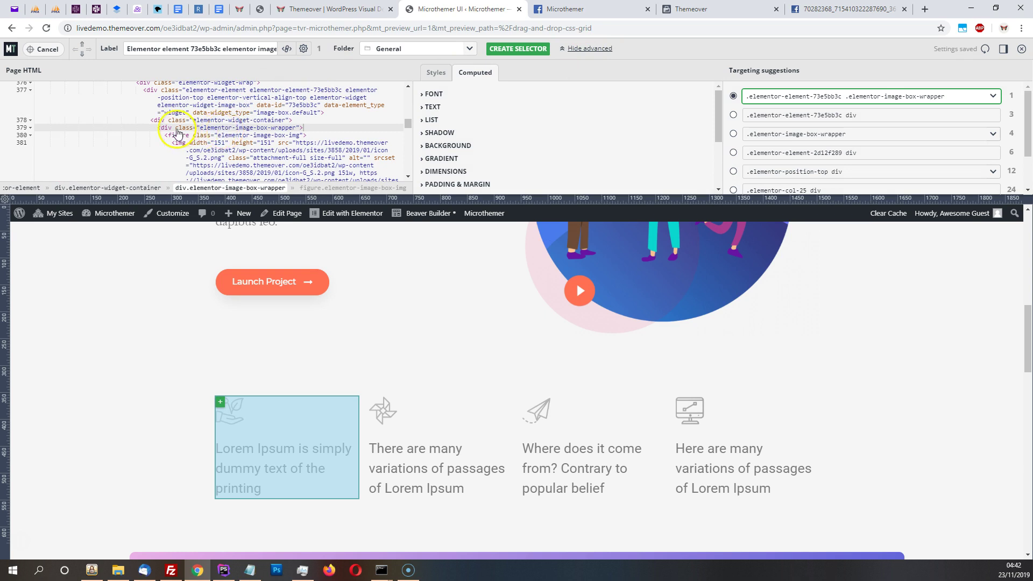
Step up the breadcrumb parents to the column element .elementor-element-2d12f289.
{"action": "scroll", "coordinate": [177, 132], "scroll_direction": "up", "scroll_amount": 1}
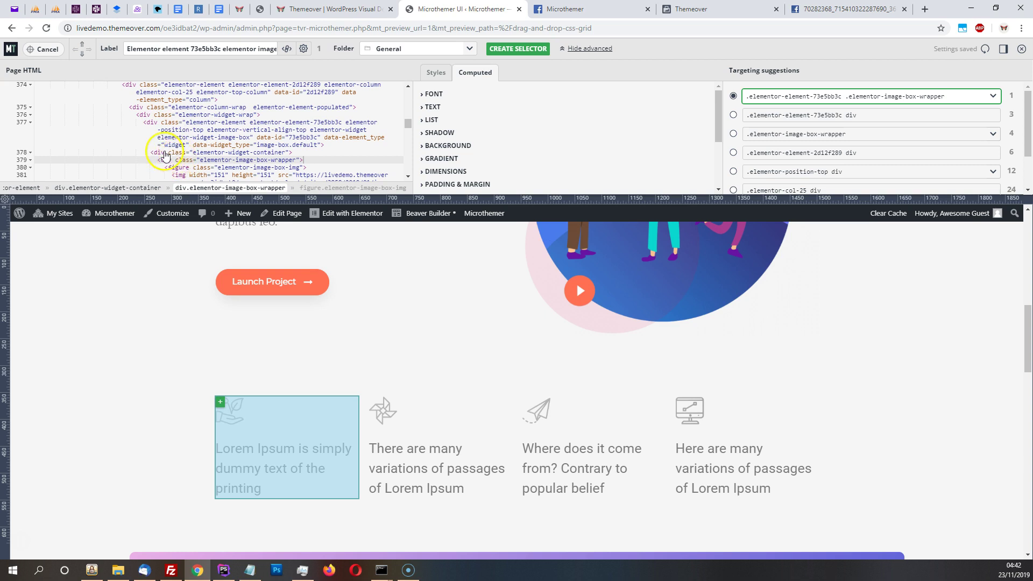
{"action": "left_click", "coordinate": [134, 189]}
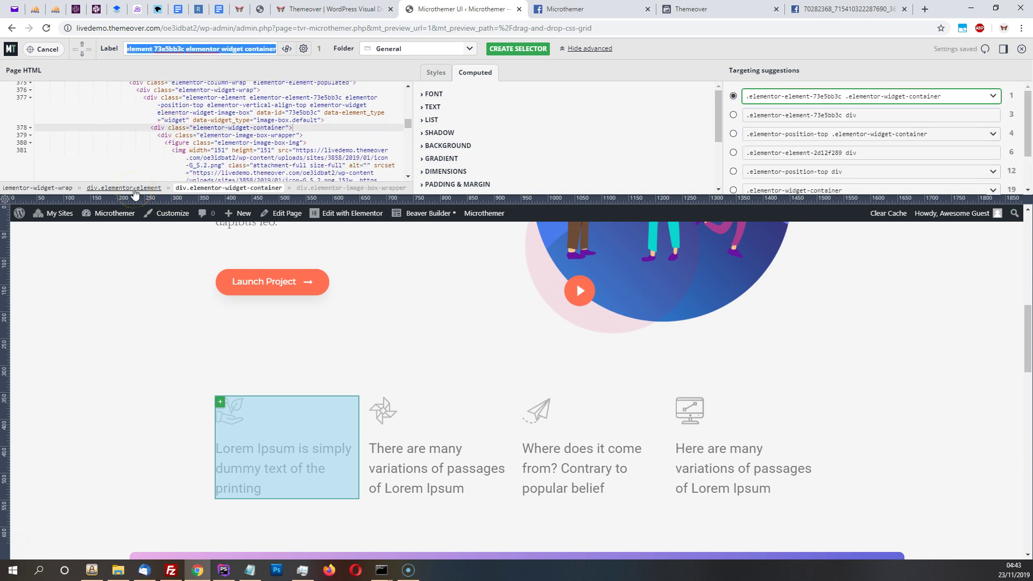
{"action": "left_click", "coordinate": [134, 189]}
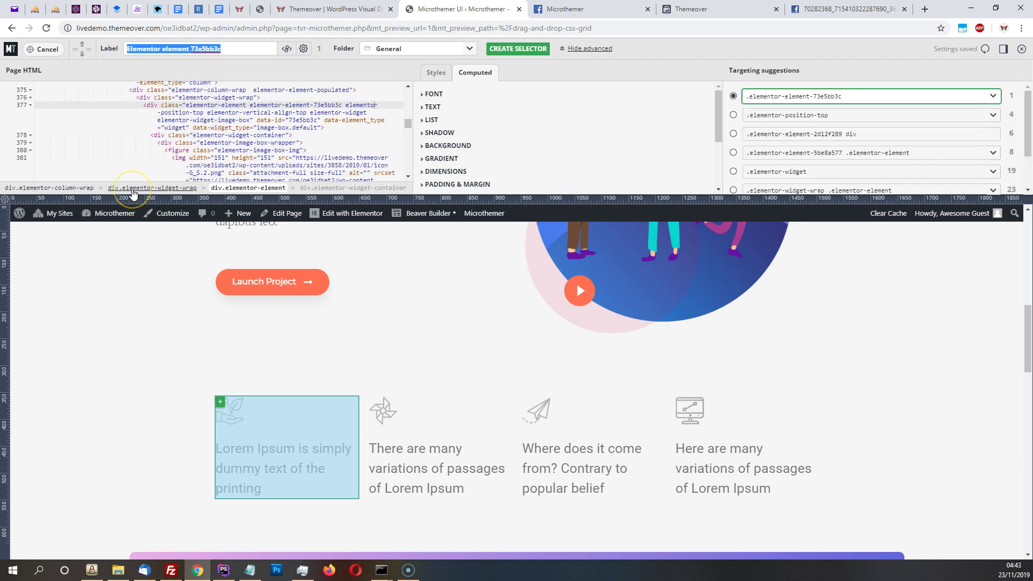
{"action": "left_click", "coordinate": [161, 189]}
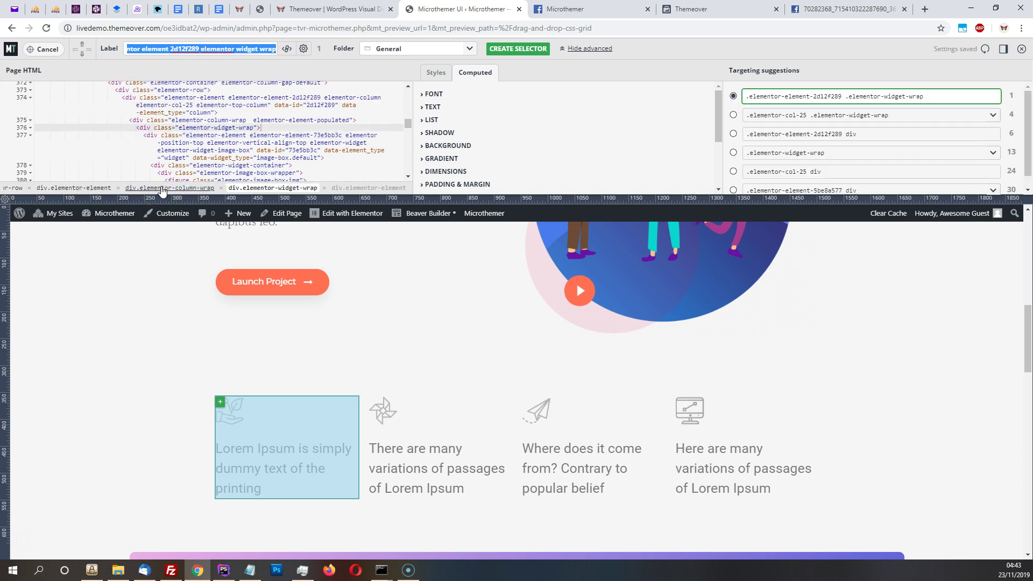
{"action": "left_click", "coordinate": [163, 189]}
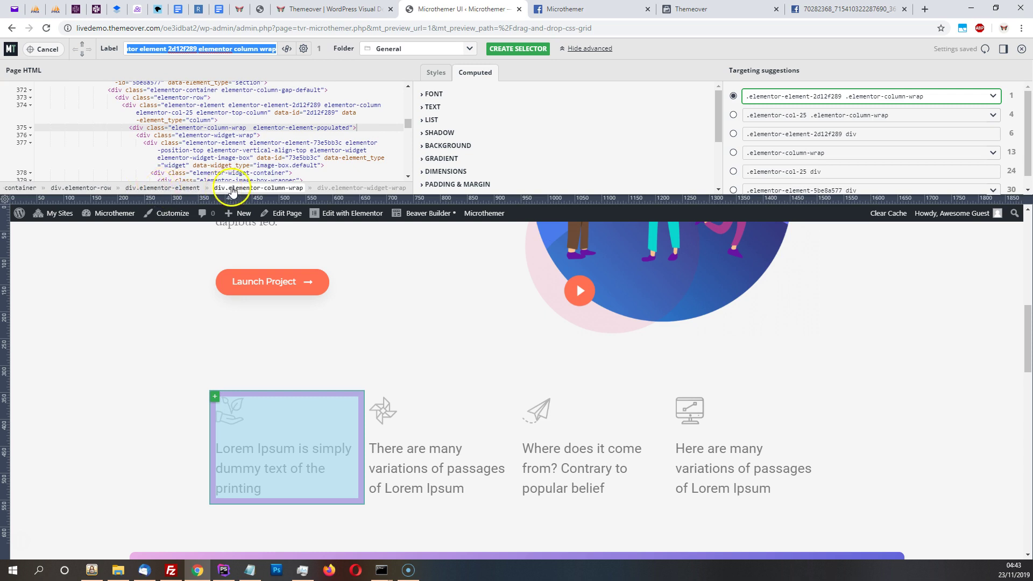
{"action": "left_click", "coordinate": [158, 191]}
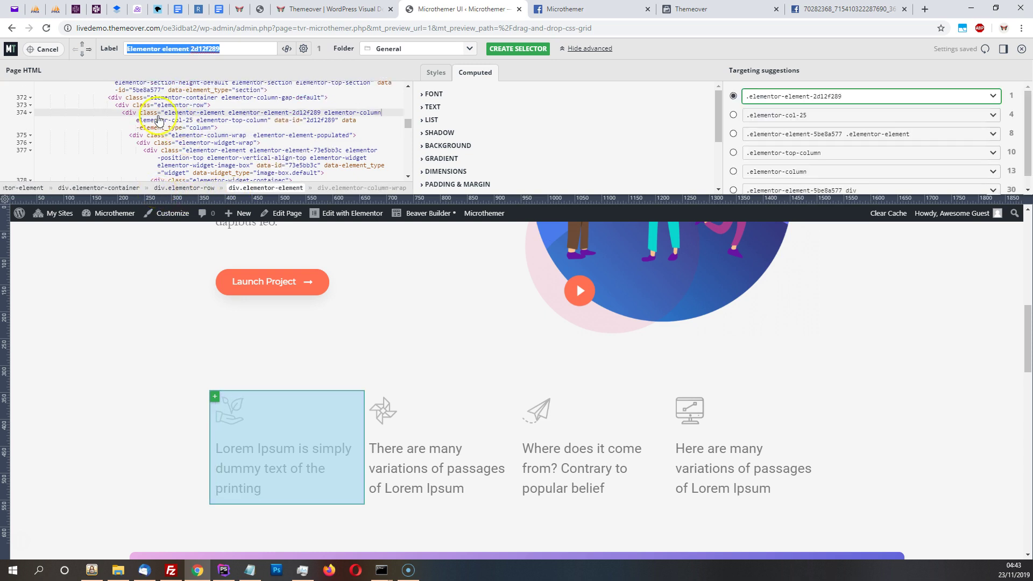
Target the row .elementor-element-5b8a577 .elementor-row and label it 'container for boxes'.
{"action": "left_click", "coordinate": [183, 190]}
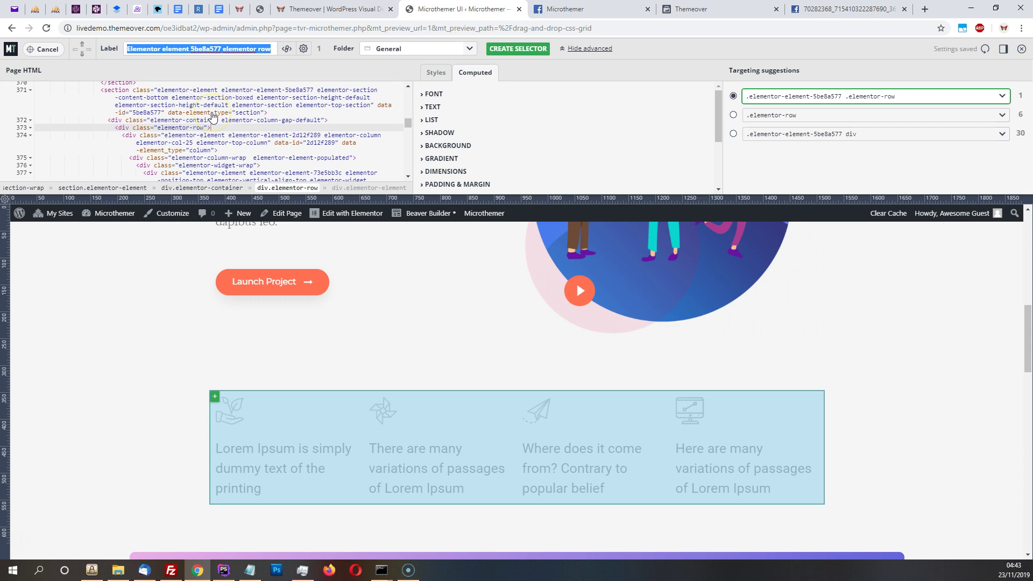
{"action": "type", "text": "container for boxes"}
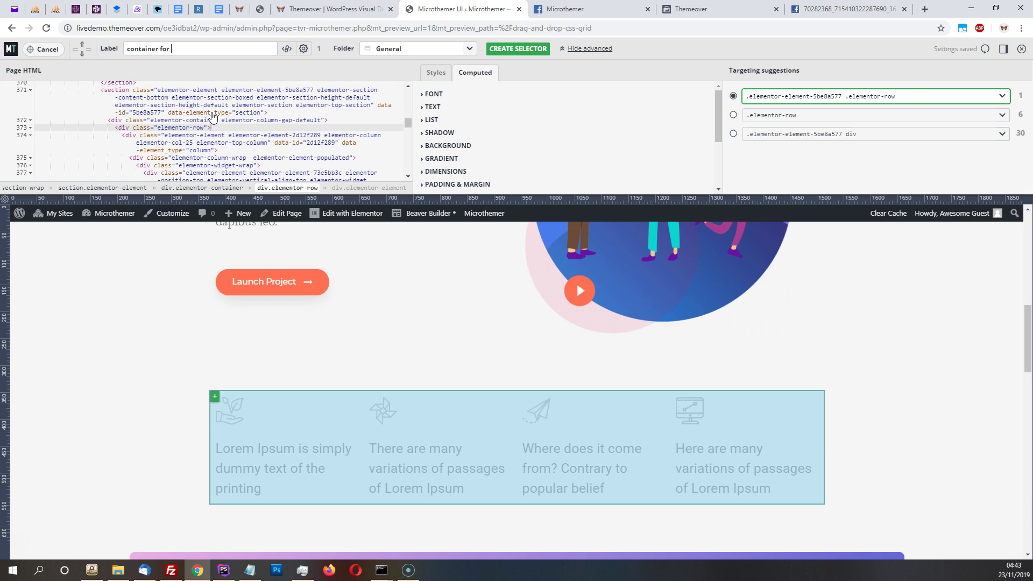
Save the 'container for boxes' selector as a grid of four 1fr columns.
{"action": "left_click", "coordinate": [533, 49]}
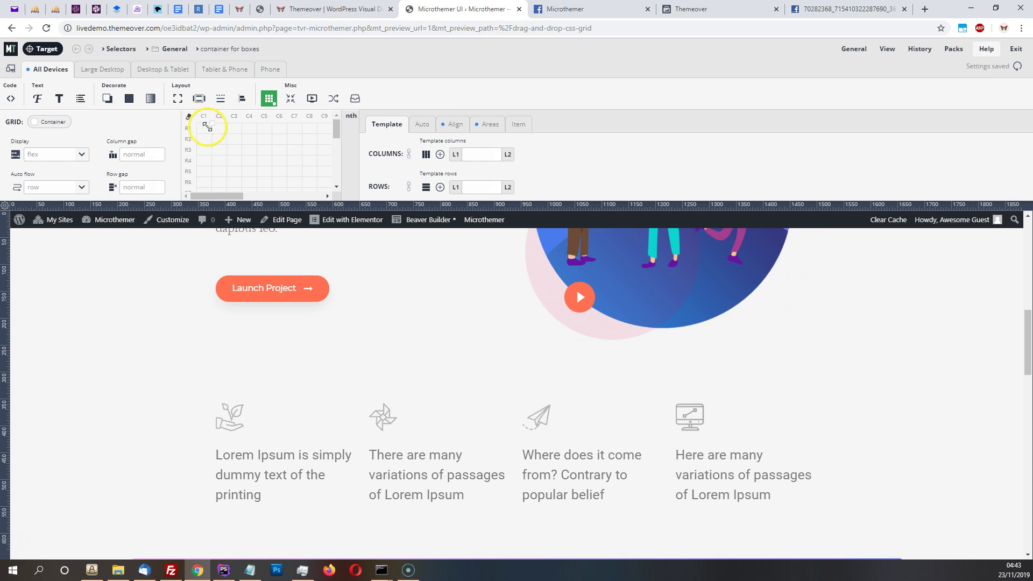
{"action": "left_click_drag", "start_coordinate": [220, 131], "coordinate": [249, 131]}
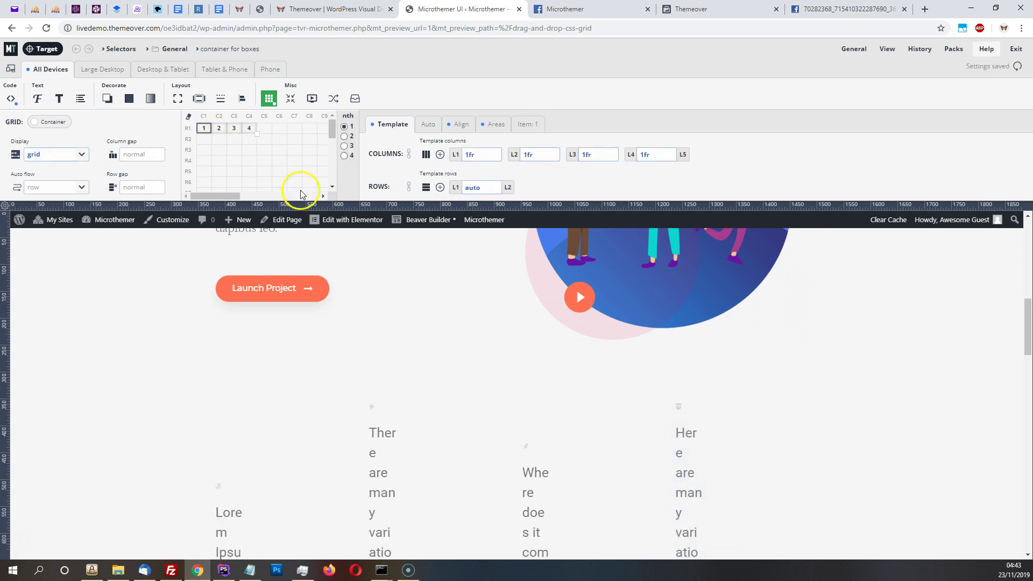
{"action": "scroll", "coordinate": [572, 399], "scroll_direction": "down", "scroll_amount": 2}
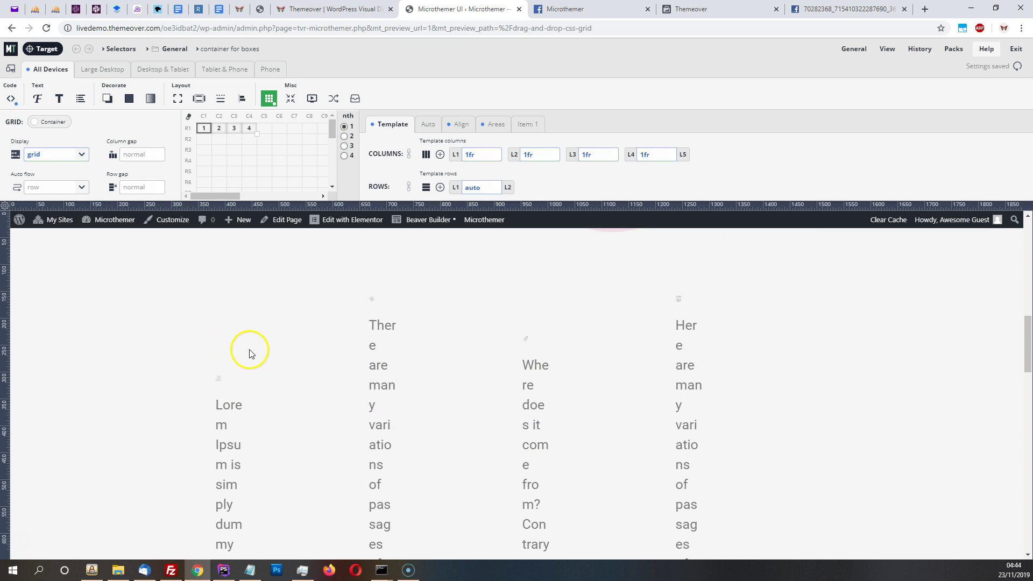
{"action": "scroll", "coordinate": [345, 345], "scroll_direction": "down", "scroll_amount": 10}
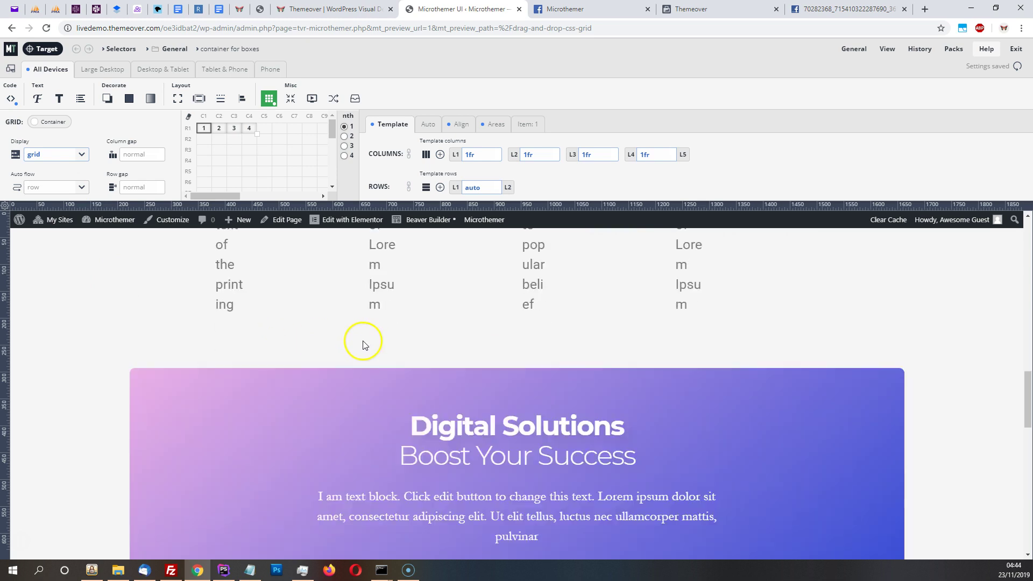
{"action": "scroll", "coordinate": [364, 355], "scroll_direction": "up", "scroll_amount": 3}
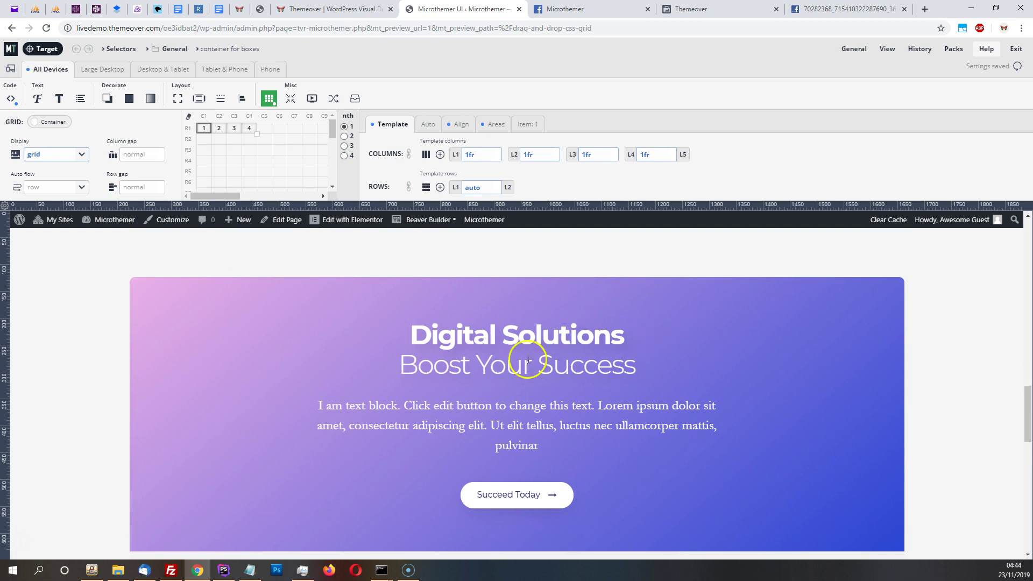
{"action": "scroll", "coordinate": [500, 358], "scroll_direction": "up", "scroll_amount": 4}
{"action": "scroll", "coordinate": [477, 350], "scroll_direction": "up", "scroll_amount": 3}
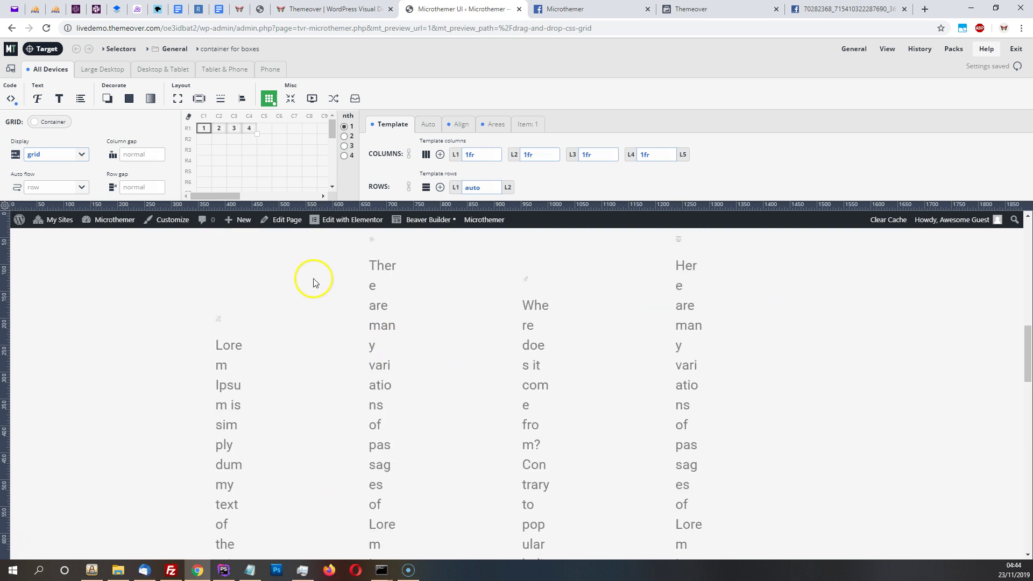
{"action": "scroll", "coordinate": [334, 291], "scroll_direction": "up", "scroll_amount": 1}
{"action": "scroll", "coordinate": [366, 299], "scroll_direction": "down", "scroll_amount": 1}
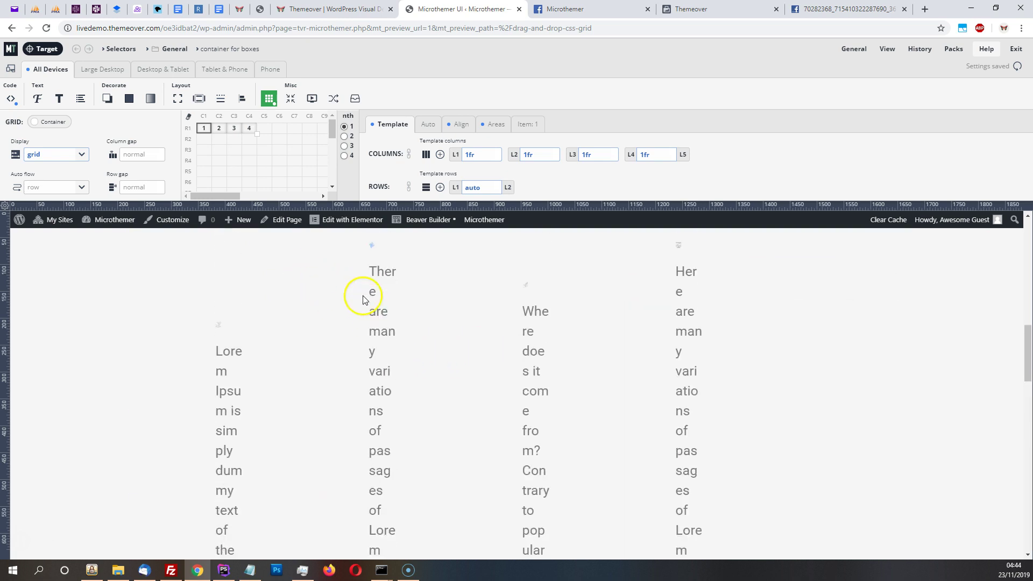
Pick the first box's squeezed description paragraph, then open its context menu to inspect it.
{"action": "left_click", "coordinate": [45, 53]}
{"action": "left_click", "coordinate": [227, 363]}
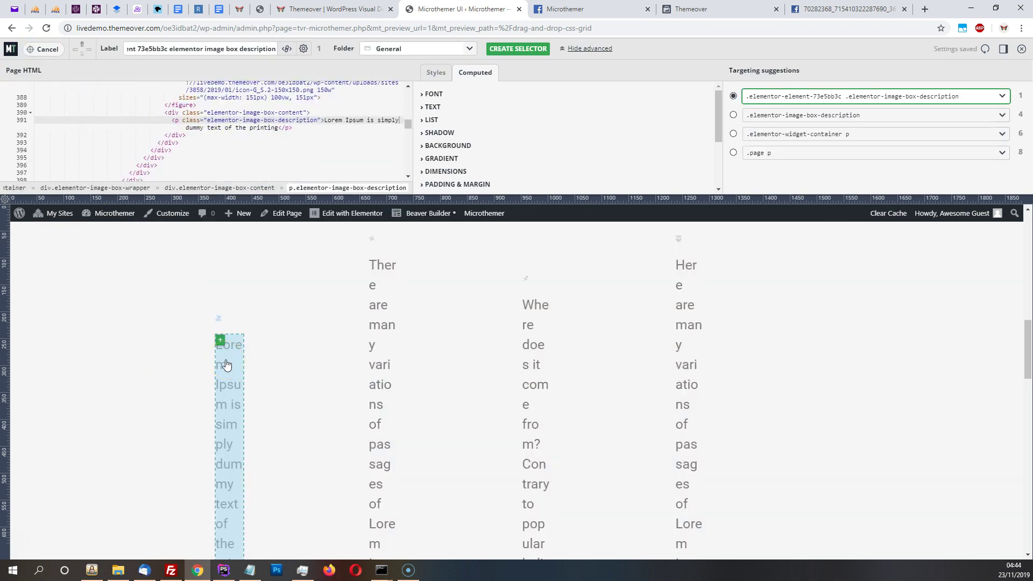
{"action": "left_click", "coordinate": [30, 52]}
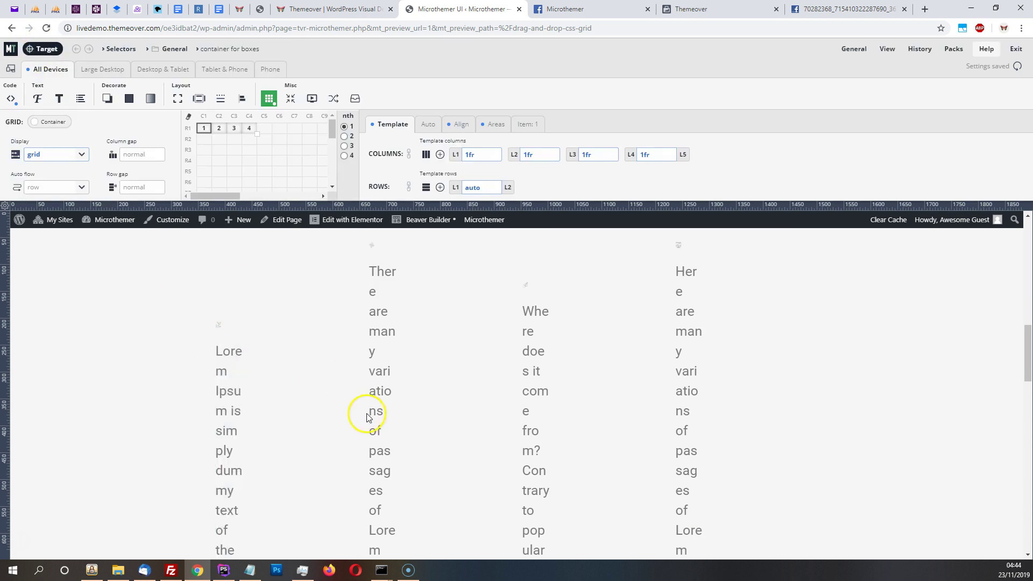
{"action": "right_click", "coordinate": [382, 401]}
Inspect column 2d12f289 in DevTools, toggling its width: 25% rule off and back on.
{"action": "left_click", "coordinate": [426, 395]}
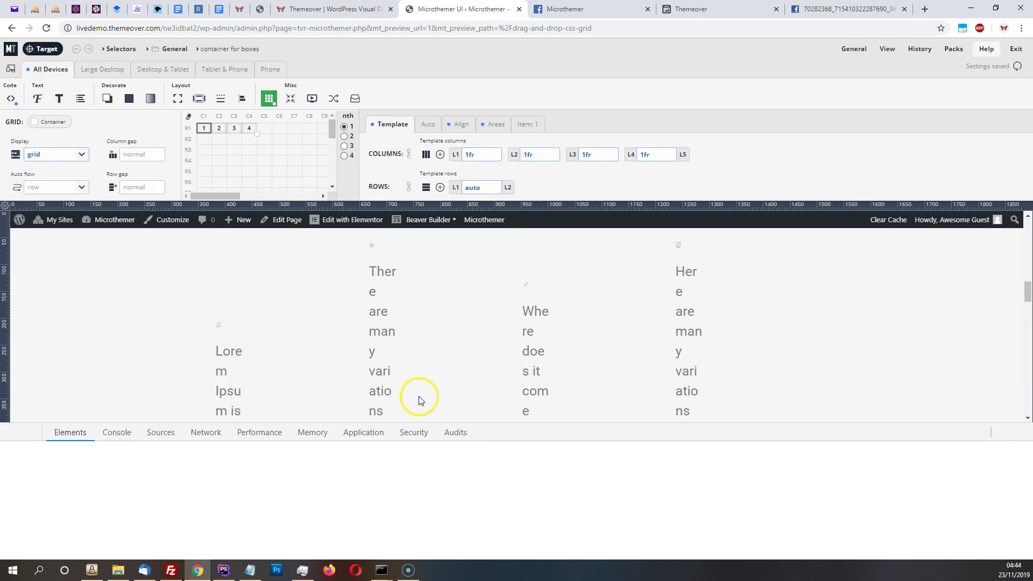
{"action": "scroll", "coordinate": [214, 513], "scroll_direction": "up", "scroll_amount": 5}
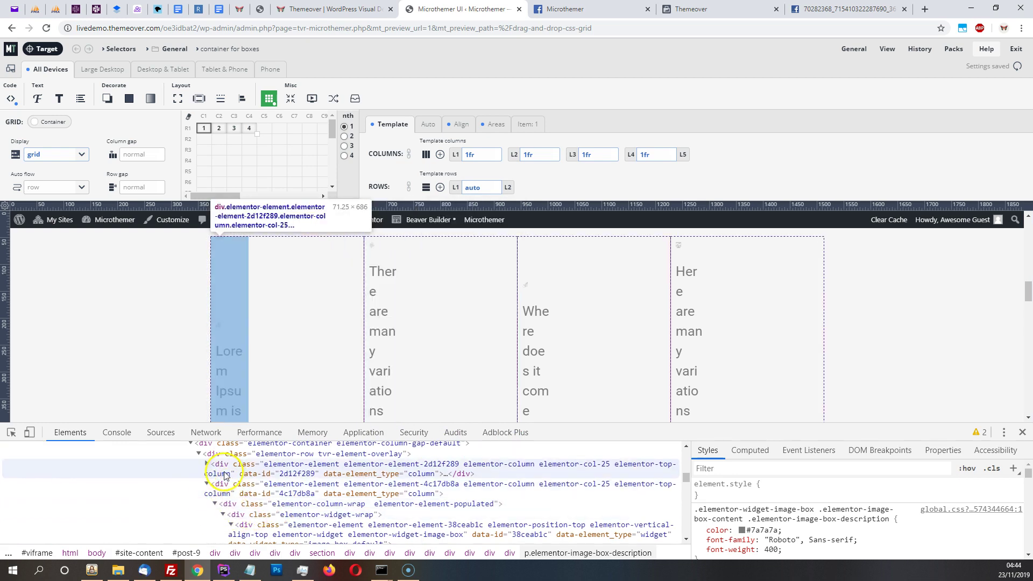
{"action": "left_click", "coordinate": [248, 471]}
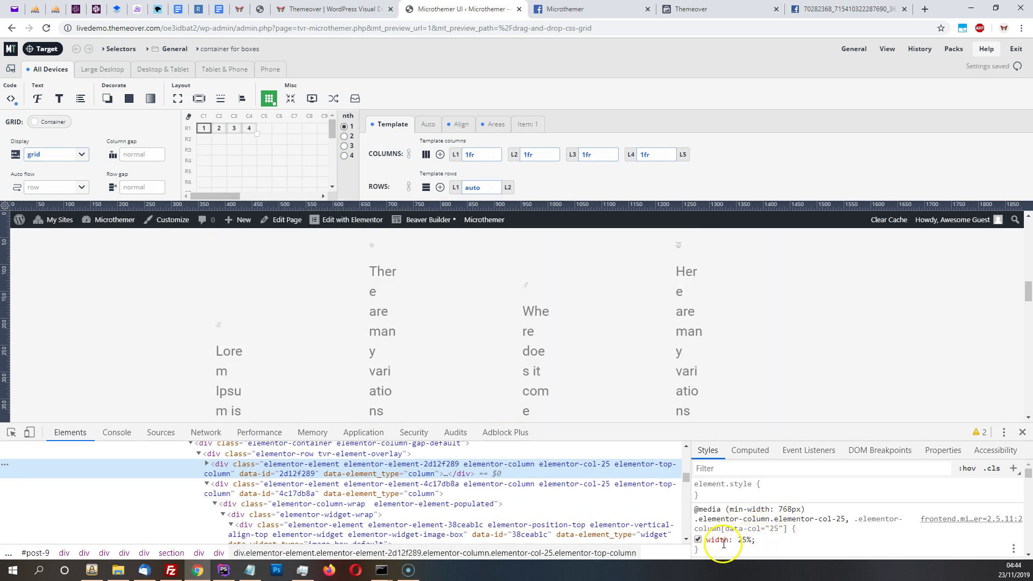
{"action": "left_click", "coordinate": [698, 540]}
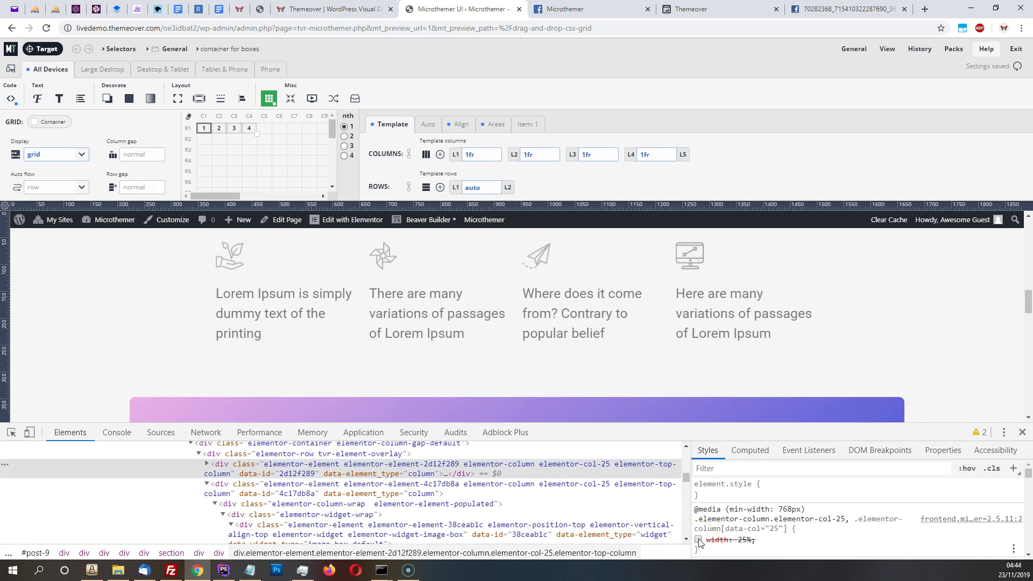
{"action": "left_click", "coordinate": [699, 540]}
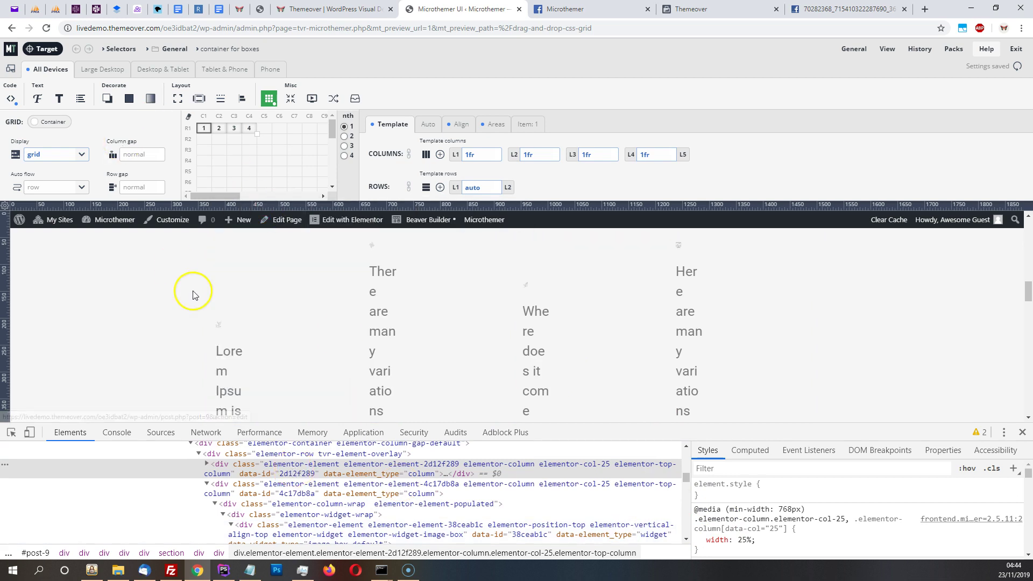
Close DevTools and target the first column div 2d12f289.
{"action": "left_click", "coordinate": [47, 50]}
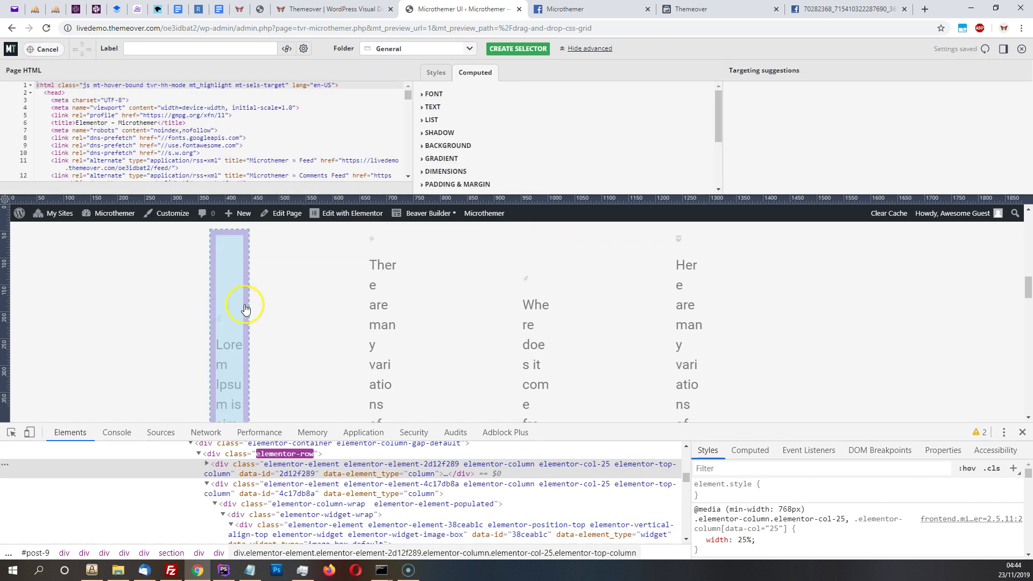
{"action": "left_click", "coordinate": [285, 318]}
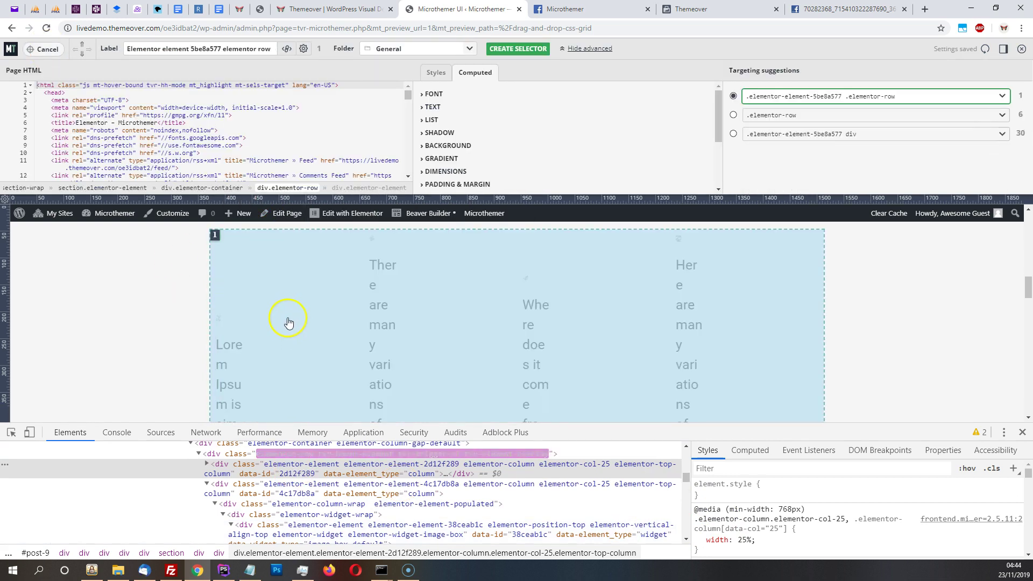
{"action": "left_click", "coordinate": [1022, 432]}
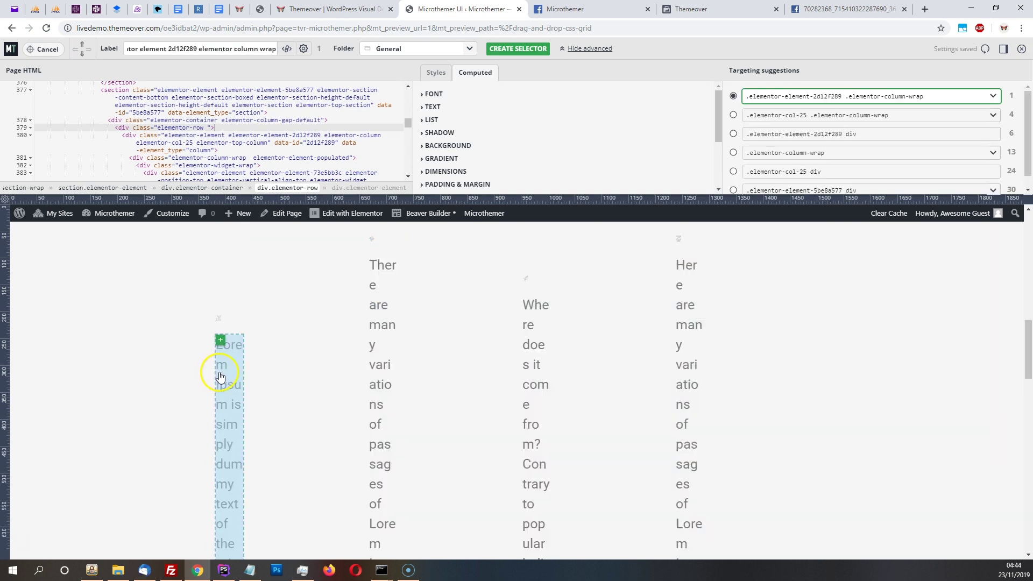
{"action": "left_click", "coordinate": [223, 369]}
{"action": "left_click", "coordinate": [221, 322]}
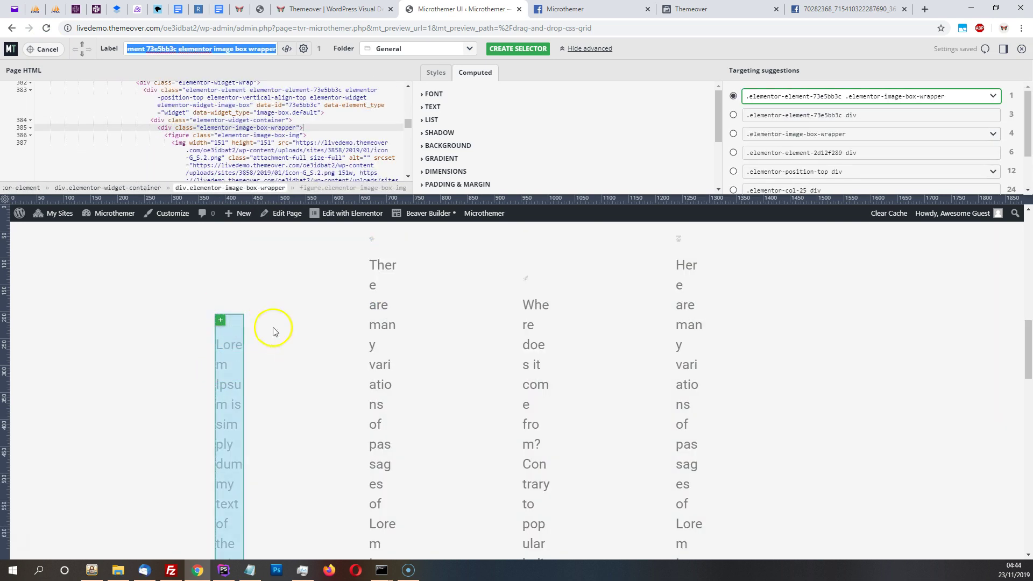
{"action": "scroll", "coordinate": [192, 141], "scroll_direction": "up", "scroll_amount": 1}
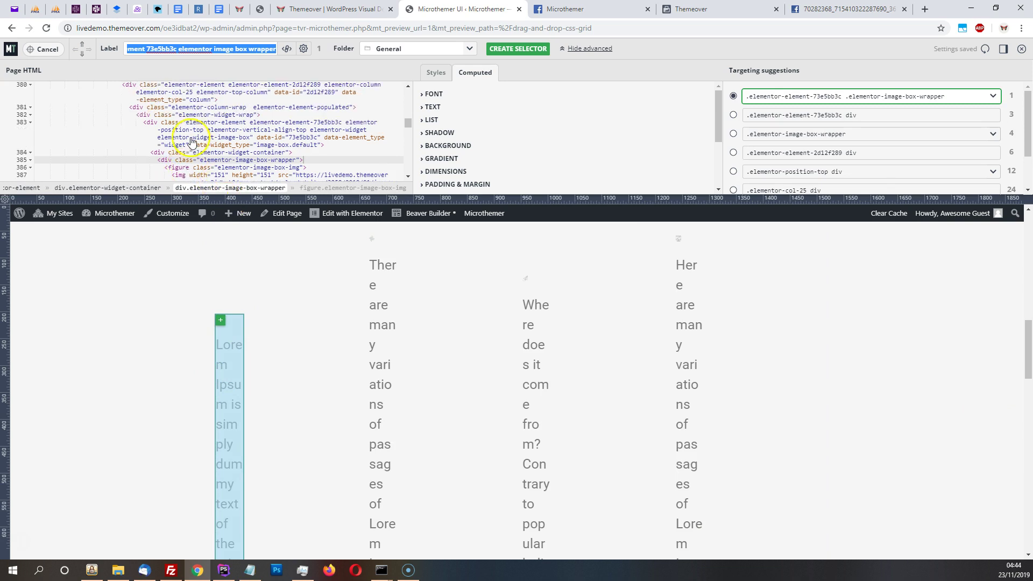
{"action": "scroll", "coordinate": [189, 141], "scroll_direction": "up", "scroll_amount": 1}
{"action": "left_click", "coordinate": [148, 117]}
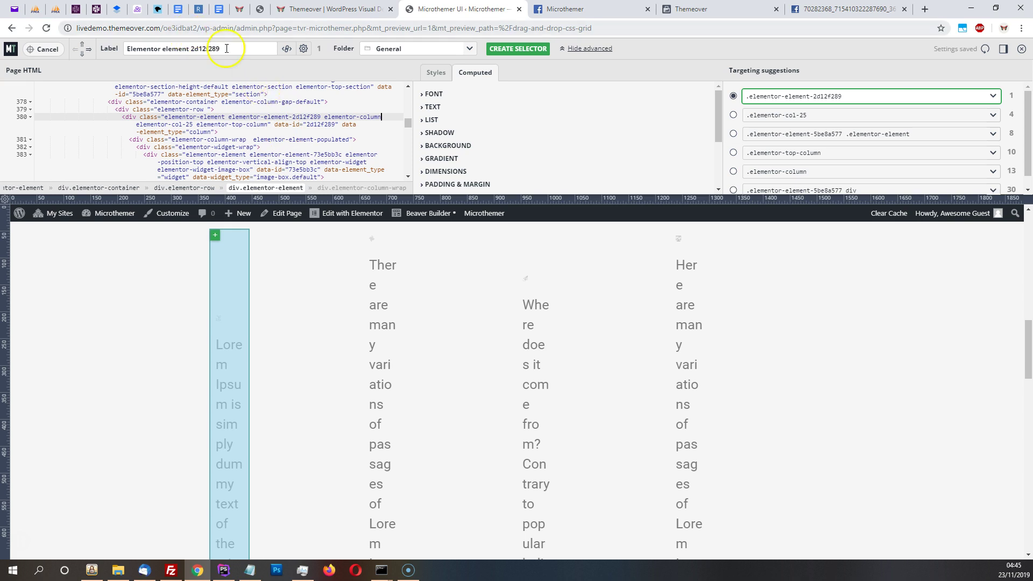
Target all .elementor-col-25 columns and create the selector labelled 'boxes'.
{"action": "left_click", "coordinate": [734, 115]}
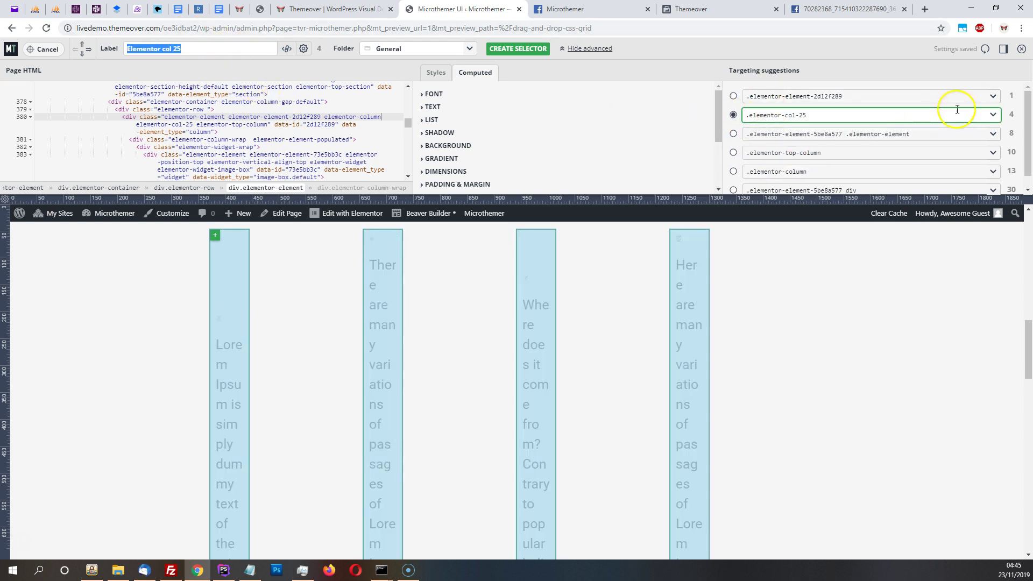
{"action": "mouse_move", "coordinate": [1016, 119]}
{"action": "type", "text": "boxes"}
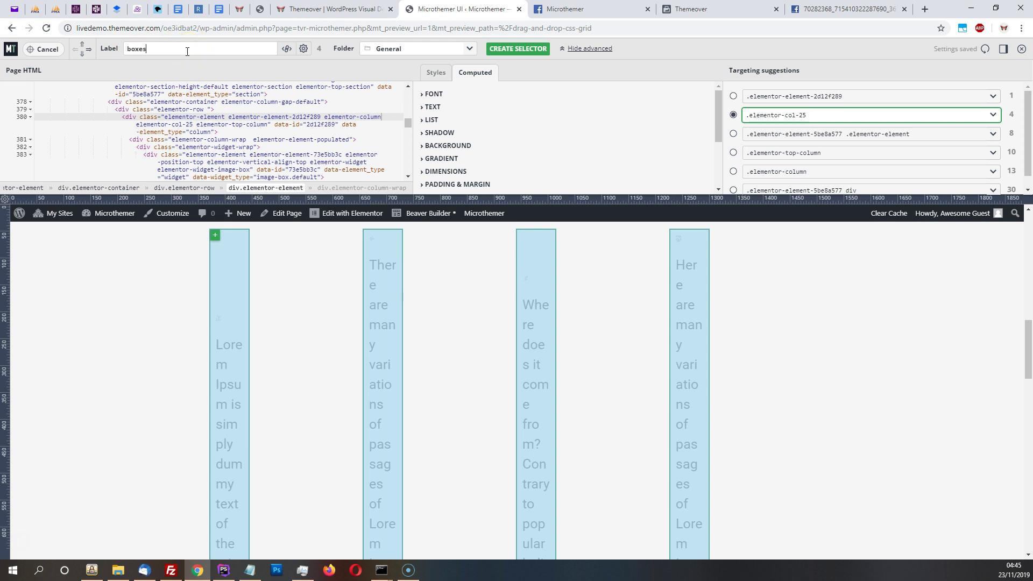
{"action": "left_click", "coordinate": [529, 43]}
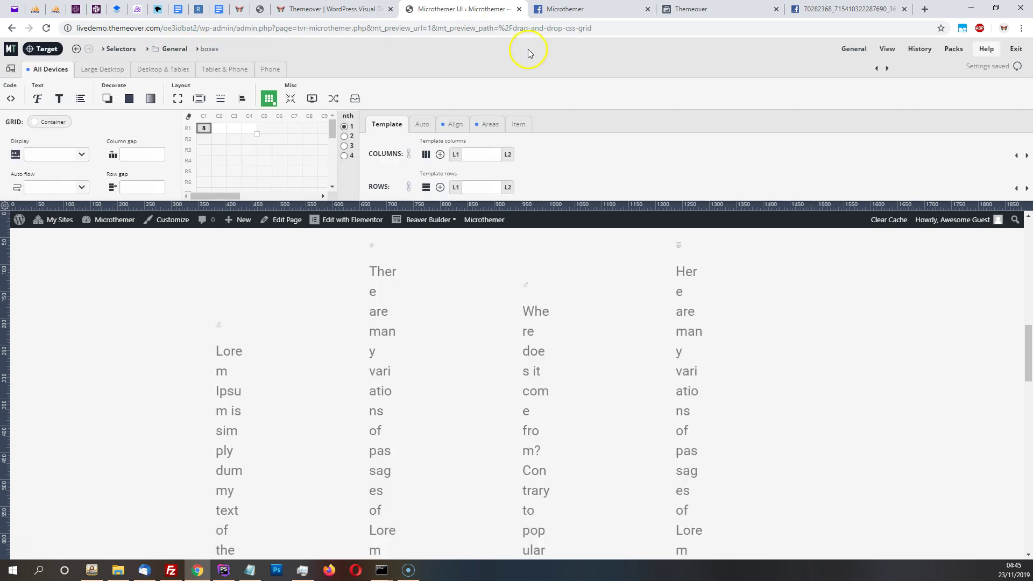
Set the 'boxes' selector width to 100%.
{"action": "left_click", "coordinate": [178, 102]}
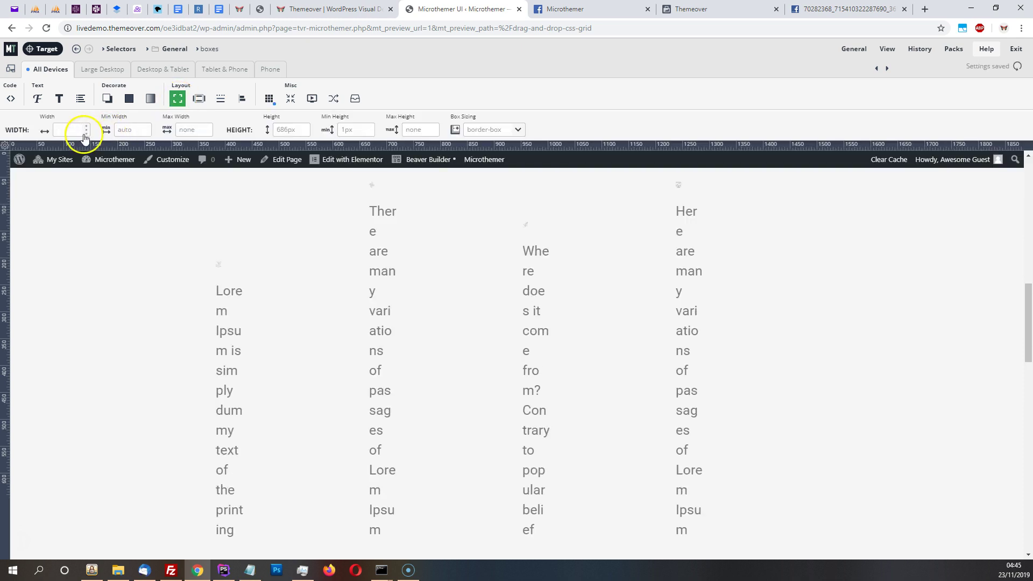
{"action": "left_click", "coordinate": [86, 133]}
{"action": "left_click", "coordinate": [76, 230]}
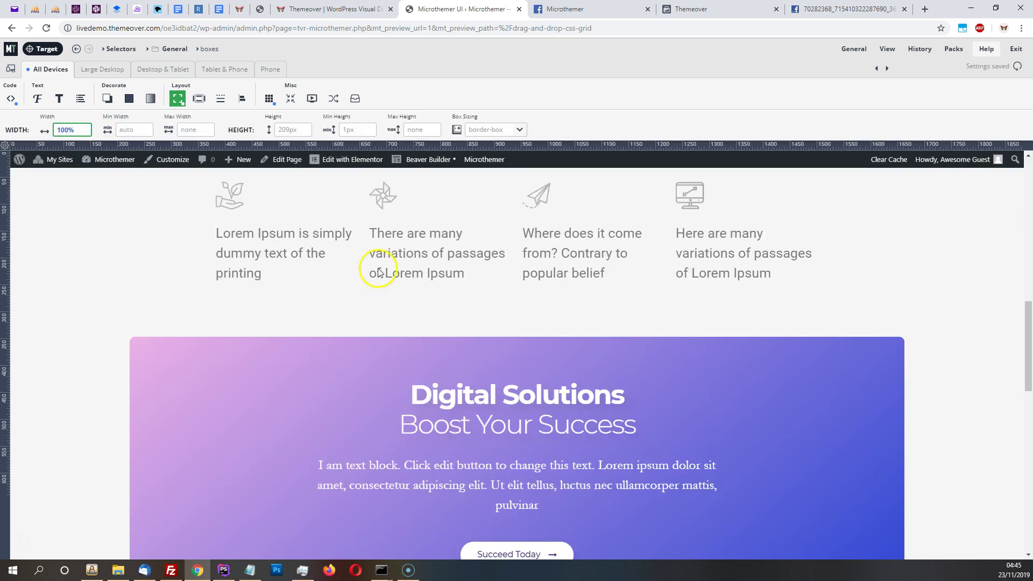
{"action": "scroll", "coordinate": [531, 289], "scroll_direction": "up", "scroll_amount": 3}
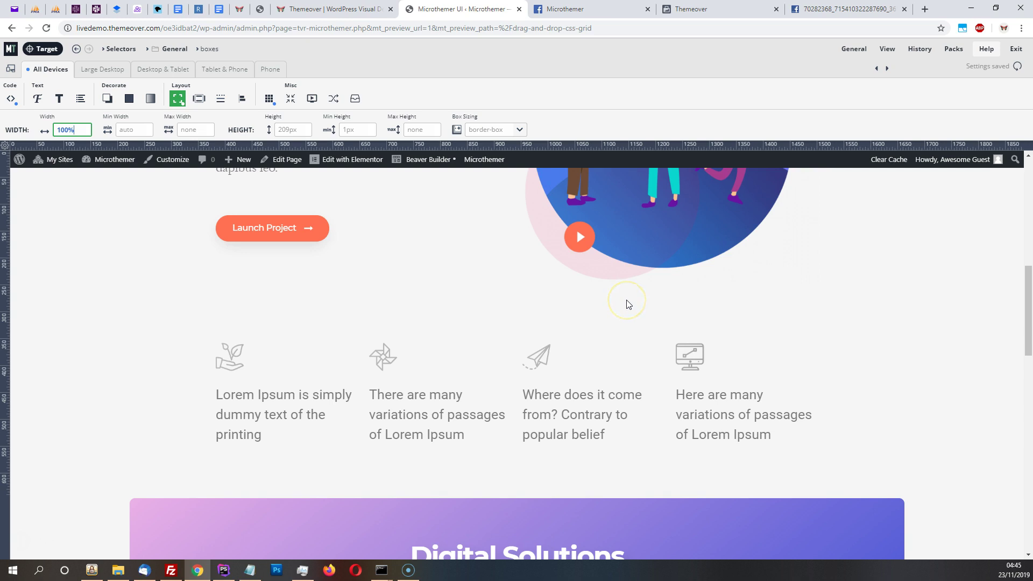
{"action": "left_click", "coordinate": [269, 99]}
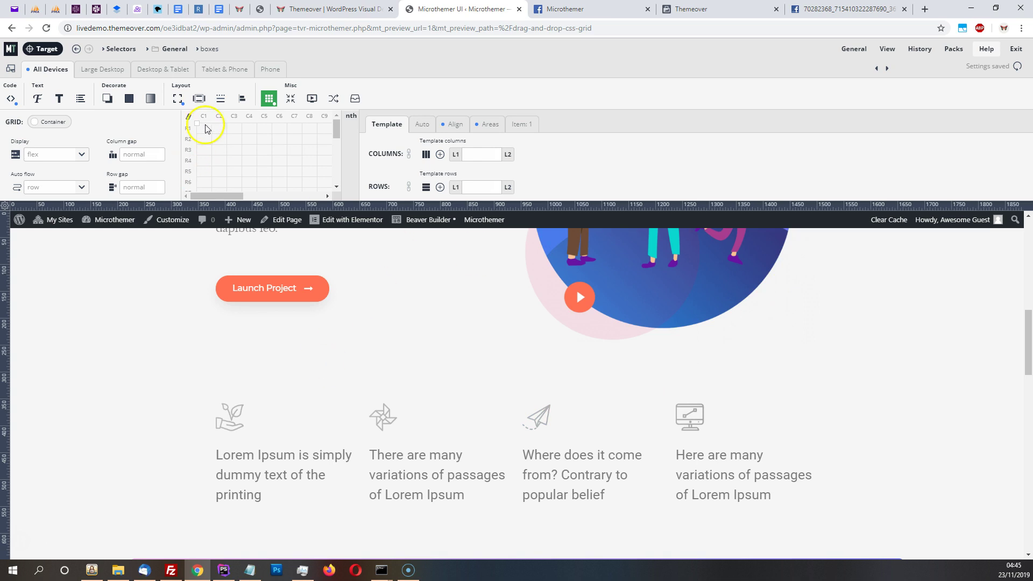
Give the box container four 1fr grid columns, then preview at Desktop & Tablet (979px).
{"action": "left_click", "coordinate": [76, 49]}
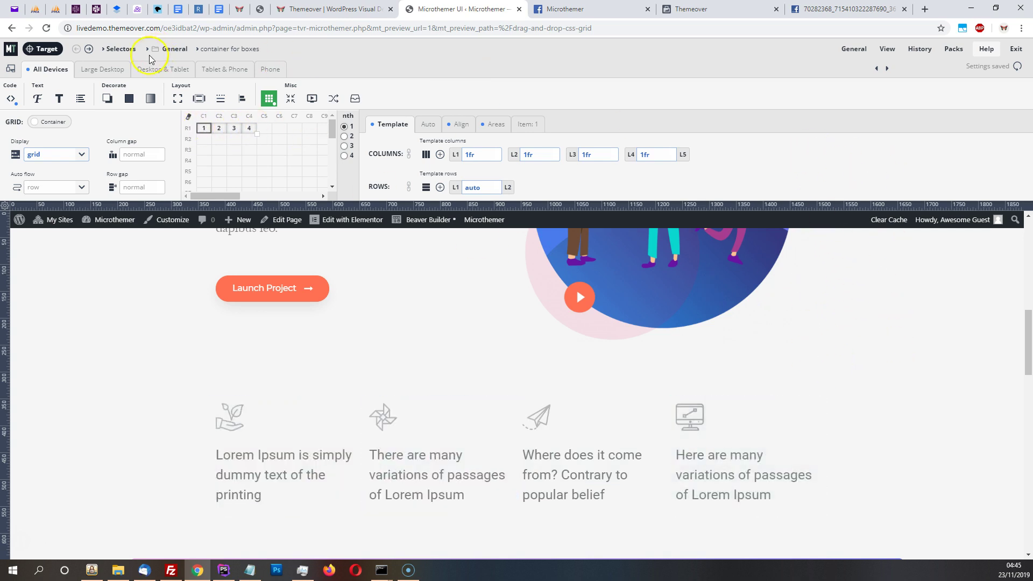
{"action": "left_click", "coordinate": [165, 72]}
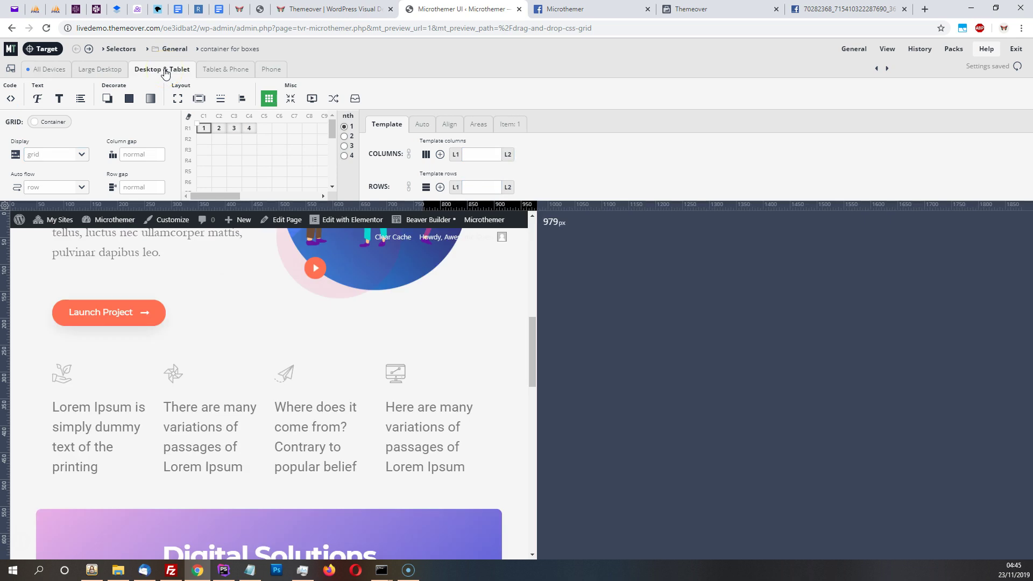
At Desktop & Tablet, use three 1fr columns with the fourth box spanning C1–C3.
{"action": "left_click", "coordinate": [226, 72]}
{"action": "scroll", "coordinate": [237, 361], "scroll_direction": "down", "scroll_amount": 6}
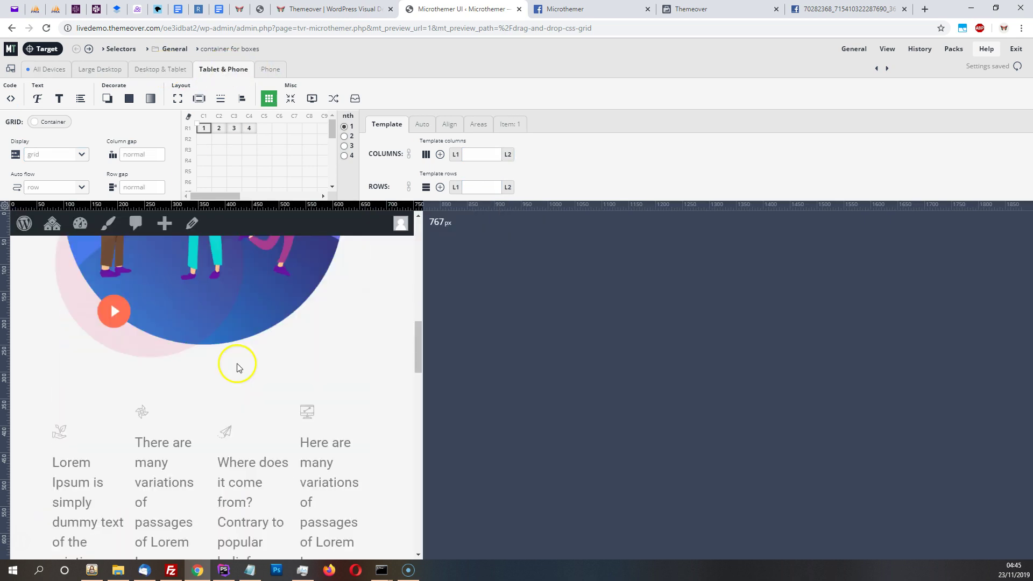
{"action": "left_click", "coordinate": [167, 74]}
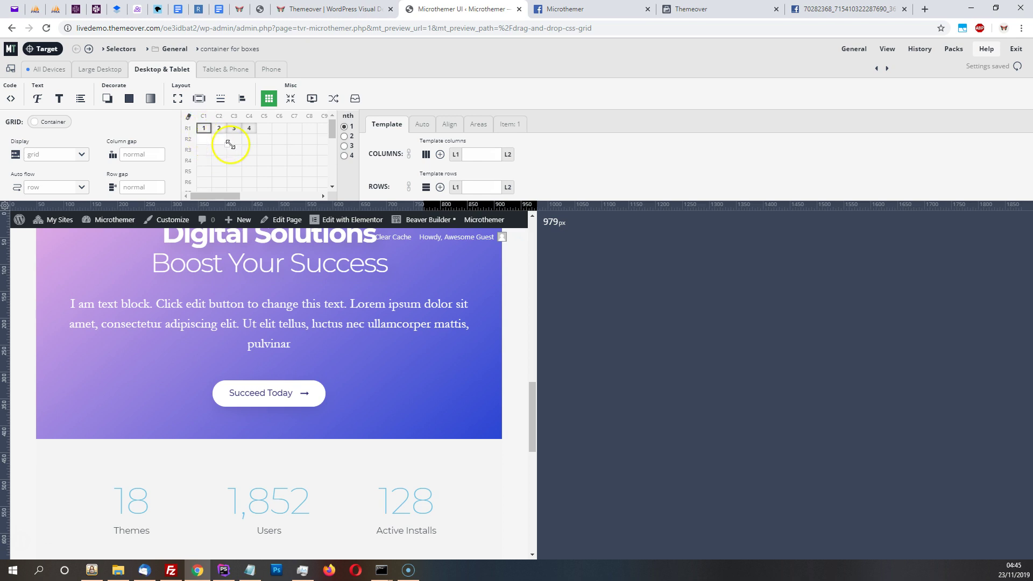
{"action": "left_click_drag", "start_coordinate": [235, 144], "coordinate": [237, 147]}
{"action": "scroll", "coordinate": [375, 356], "scroll_direction": "up", "scroll_amount": 8}
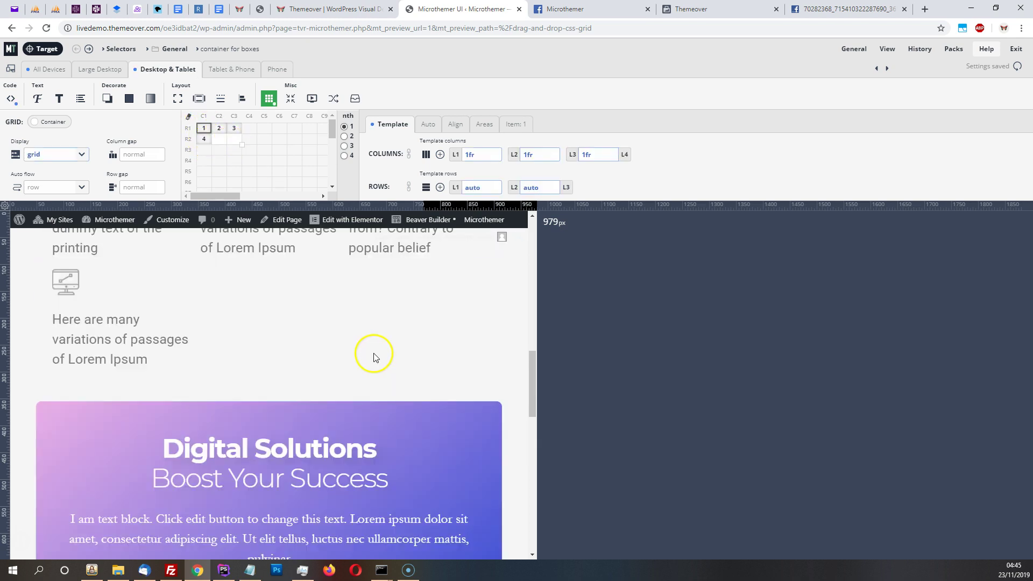
{"action": "scroll", "coordinate": [375, 356], "scroll_direction": "down", "scroll_amount": 1}
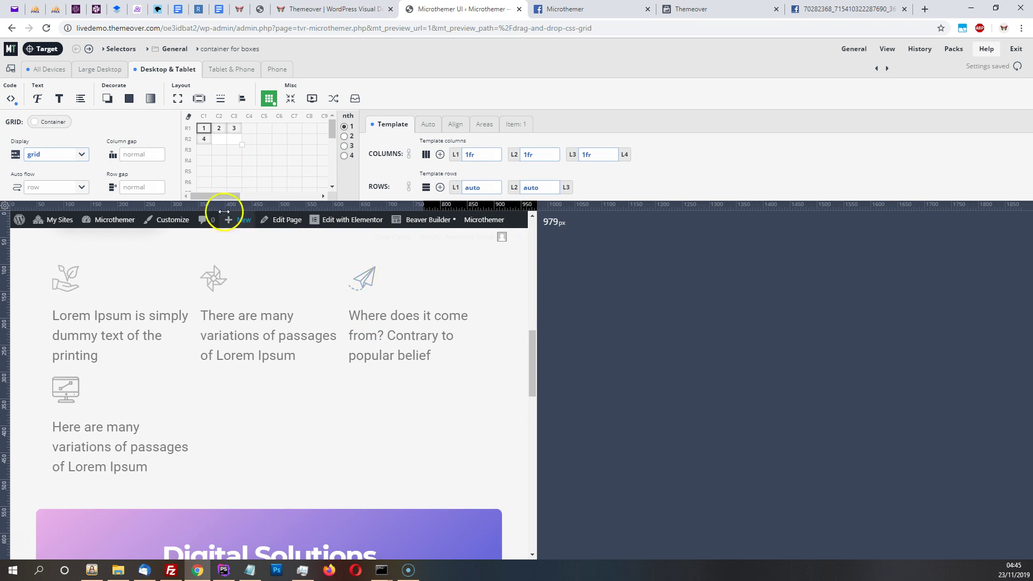
{"action": "left_click", "coordinate": [204, 140]}
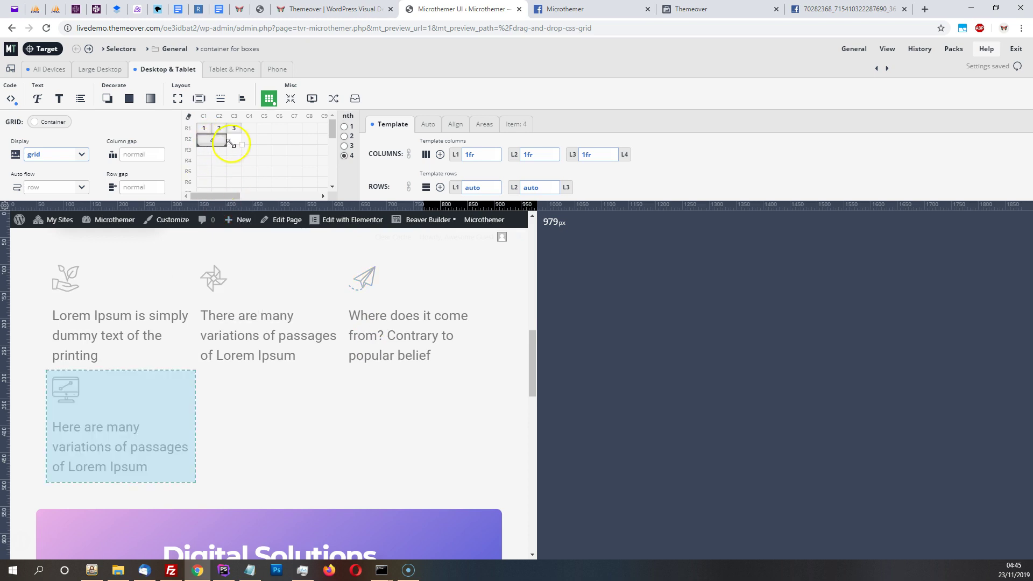
{"action": "left_click_drag", "start_coordinate": [235, 141], "coordinate": [240, 143]}
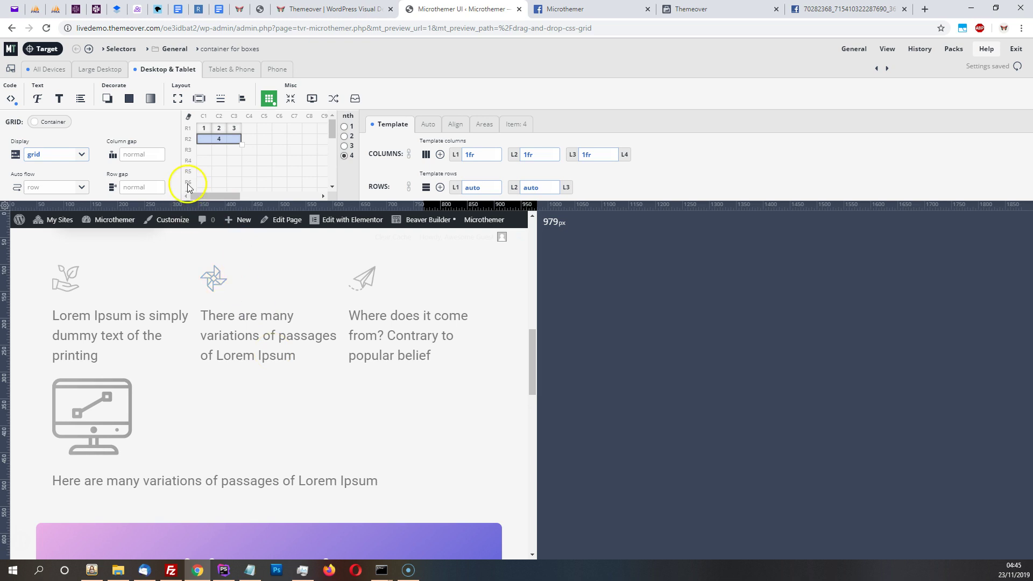
At Tablet & Phone, arrange the grid into two 1fr columns, boxes two by two.
{"action": "left_click", "coordinate": [238, 70]}
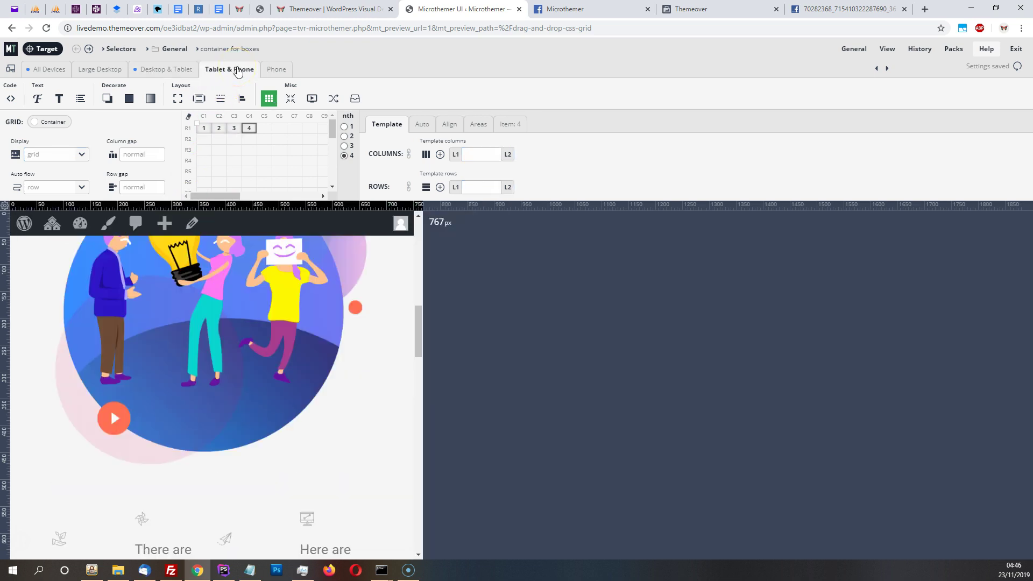
{"action": "scroll", "coordinate": [258, 354], "scroll_direction": "down", "scroll_amount": 4}
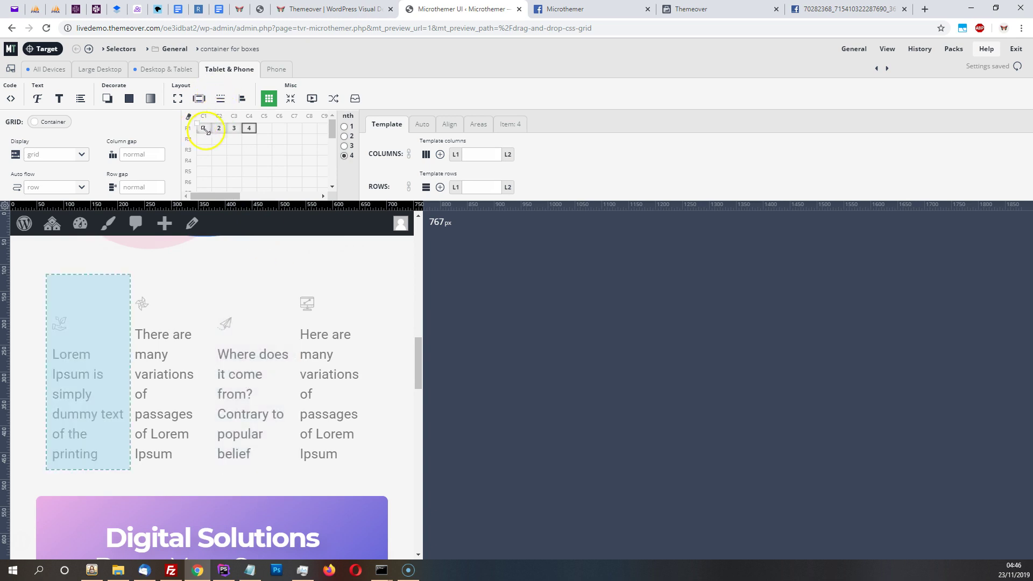
{"action": "mouse_move", "coordinate": [228, 149]}
{"action": "left_mouse_down"}
{"action": "mouse_move", "coordinate": [224, 157]}
{"action": "mouse_move", "coordinate": [226, 142]}
{"action": "left_mouse_up"}
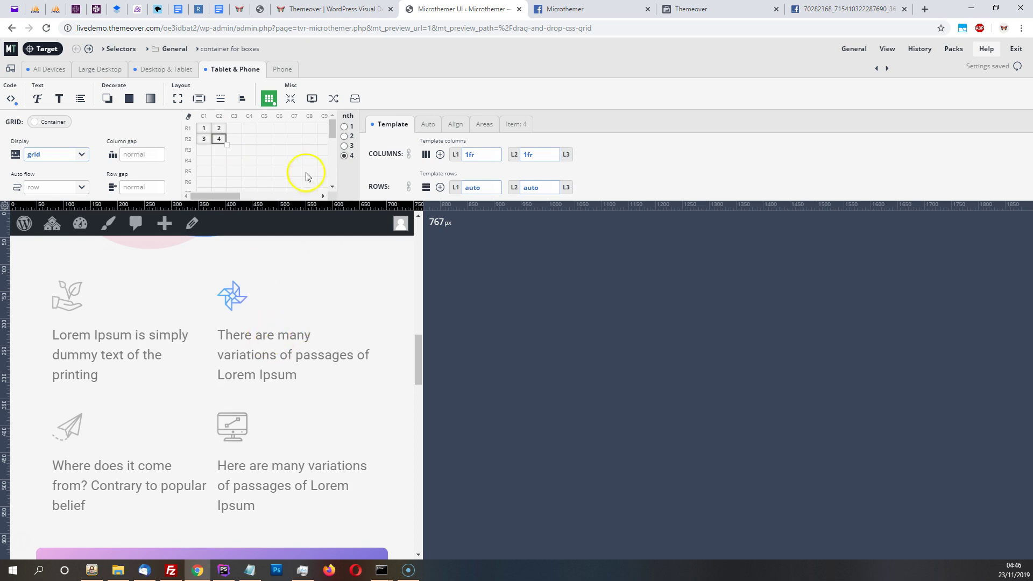
{"action": "left_click", "coordinate": [283, 73]}
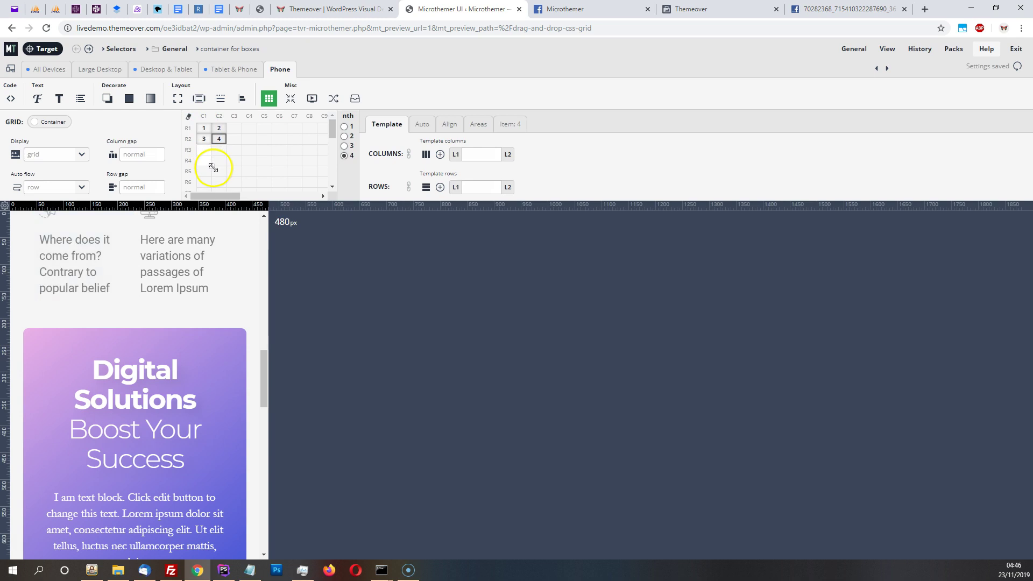
On the 480px Phone tab, resize the container grid to a single 1fr column stacking all four boxes.
{"action": "left_click_drag", "start_coordinate": [213, 167], "coordinate": [213, 167]}
{"action": "scroll", "coordinate": [211, 382], "scroll_direction": "up", "scroll_amount": 6}
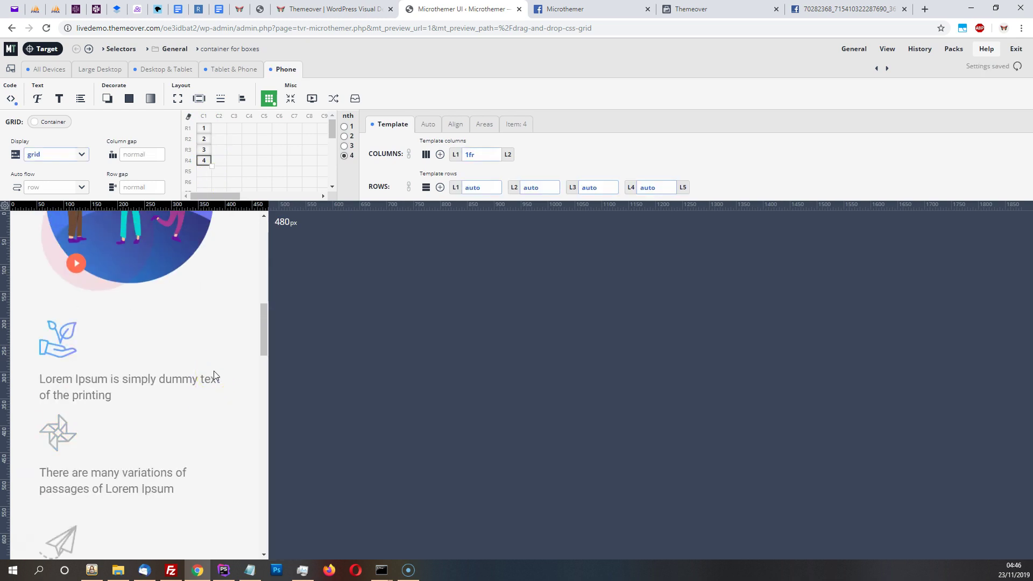
{"action": "scroll", "coordinate": [215, 370], "scroll_direction": "down", "scroll_amount": 3}
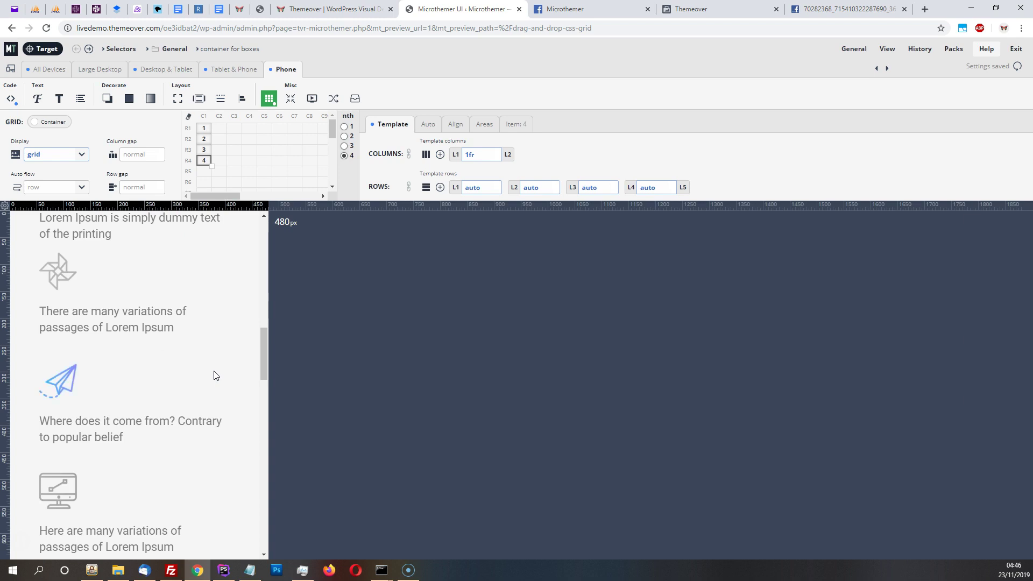